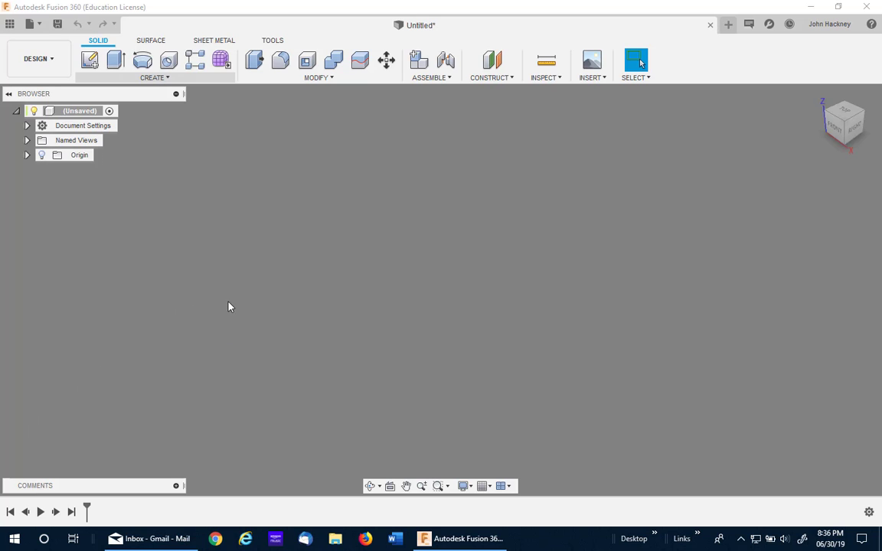
# - Start a coil on the horizontal XY plane, centred on the origin, with a 12 in diameter
pyautogui.click(156, 77)
pyautogui.click(111, 329)
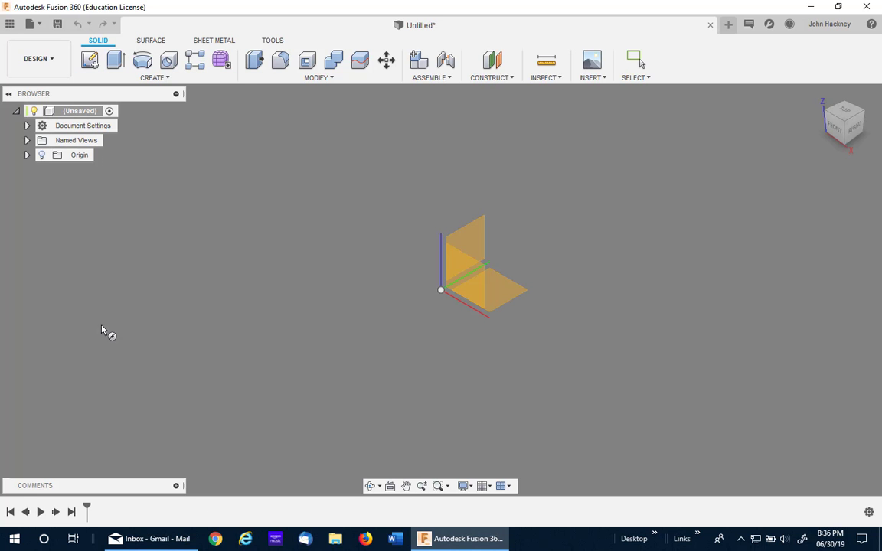
pyautogui.click(505, 301)
pyautogui.click(441, 290)
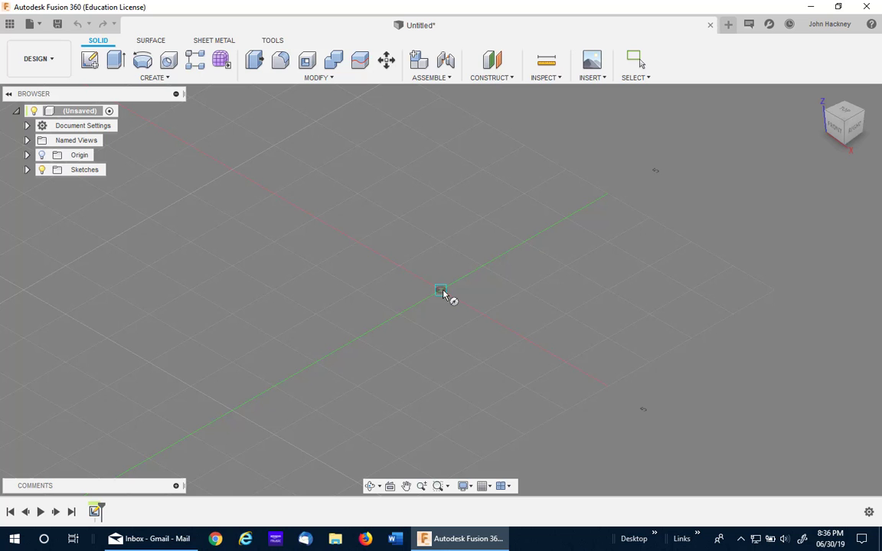
pyautogui.write('12')
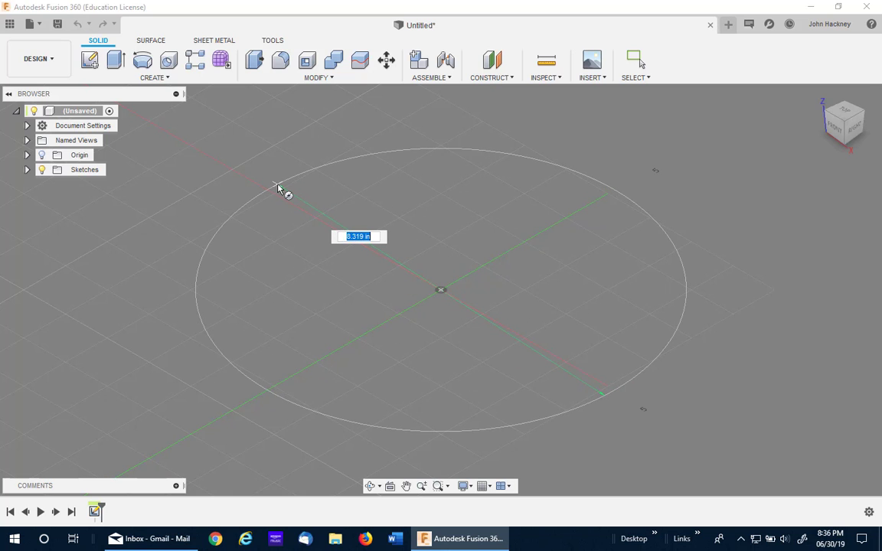
pyautogui.press('Return')
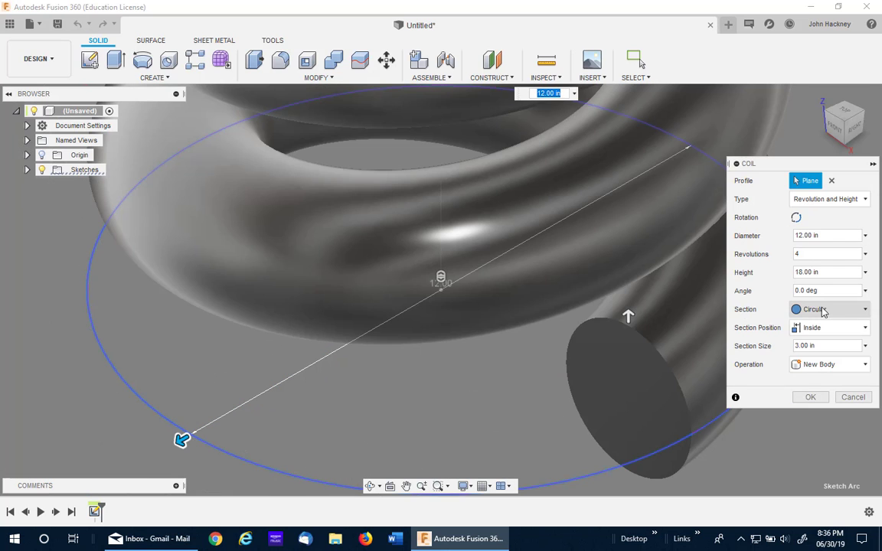
# - Keep the coil's section circular, set the section size to 0.125 in, and create it as a new body
pyautogui.click(866, 310)
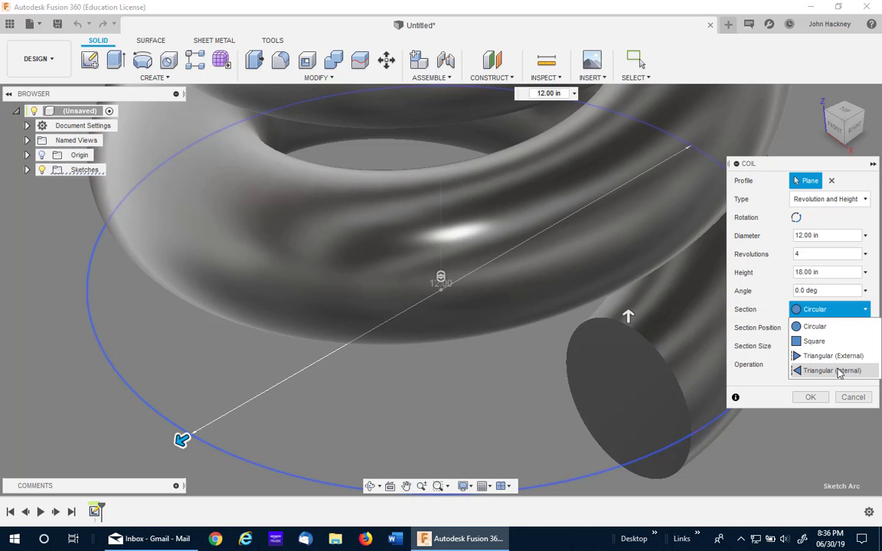
pyautogui.click(847, 309)
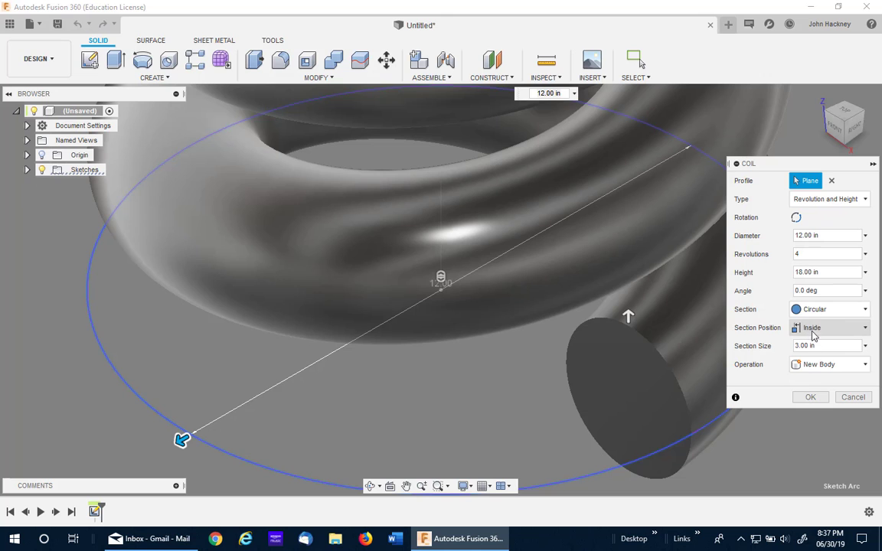
pyautogui.moveTo(671, 414); pyautogui.dragTo(613, 392, button='middle')
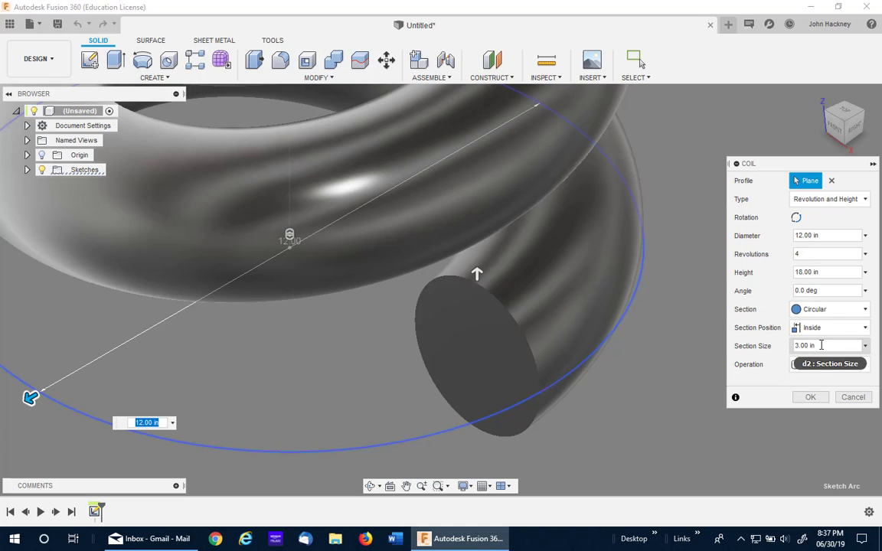
pyautogui.click(766, 347)
pyautogui.write('.125')
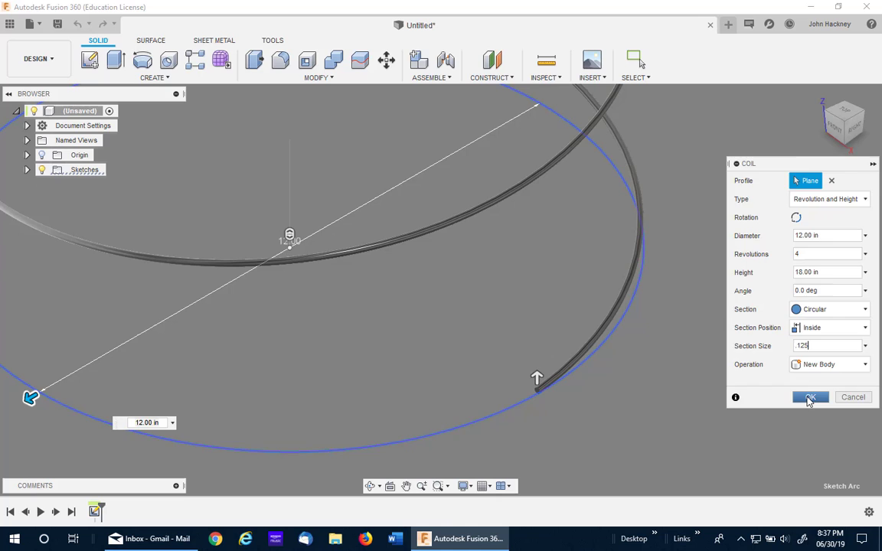
pyautogui.click(810, 397)
# - Create a construction plane along the coil's edge at its lower end, with a proportional distance of 0
pyautogui.scroll(3, 566, 392)
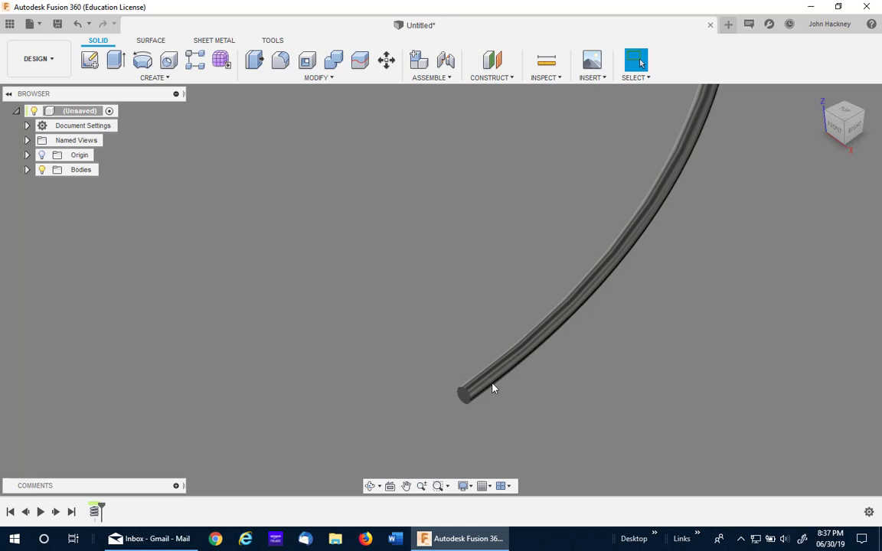
pyautogui.scroll(-1, 449, 313)
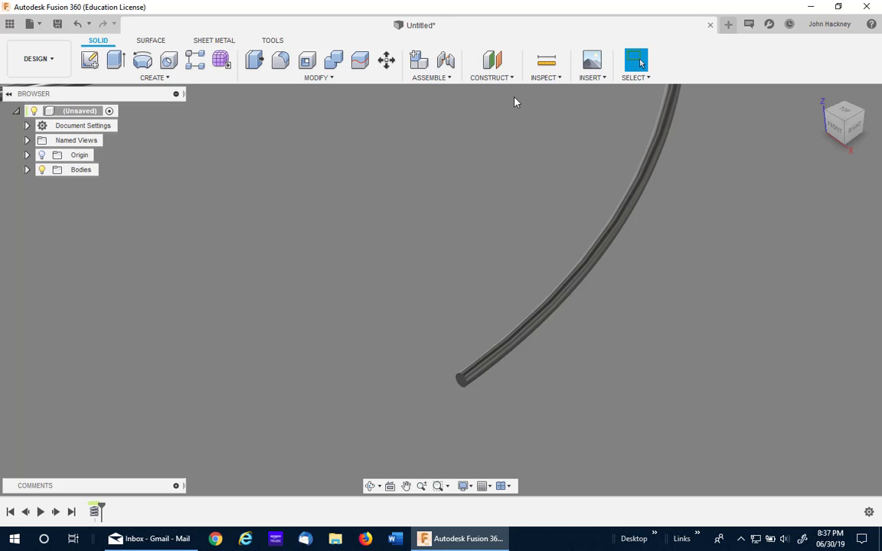
pyautogui.click(494, 77)
pyautogui.click(505, 193)
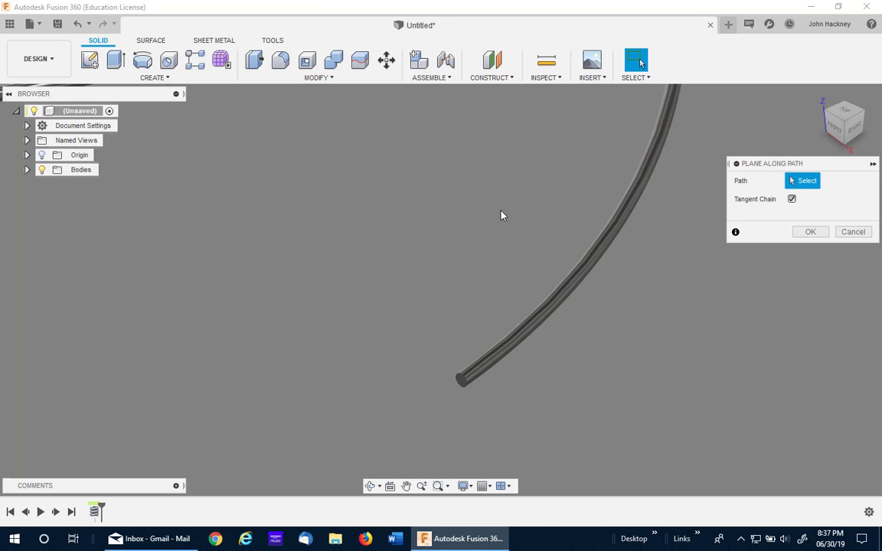
pyautogui.click(517, 346)
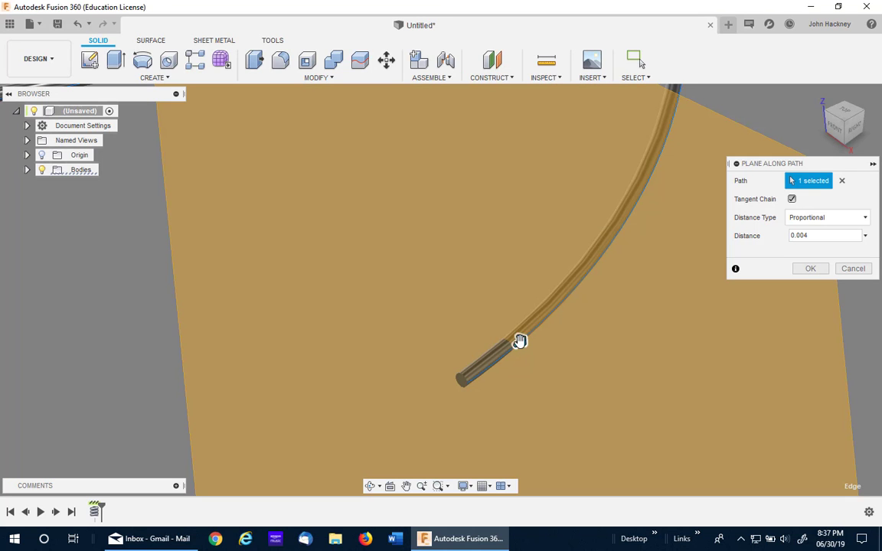
pyautogui.moveTo(520, 341); pyautogui.dragTo(434, 396)
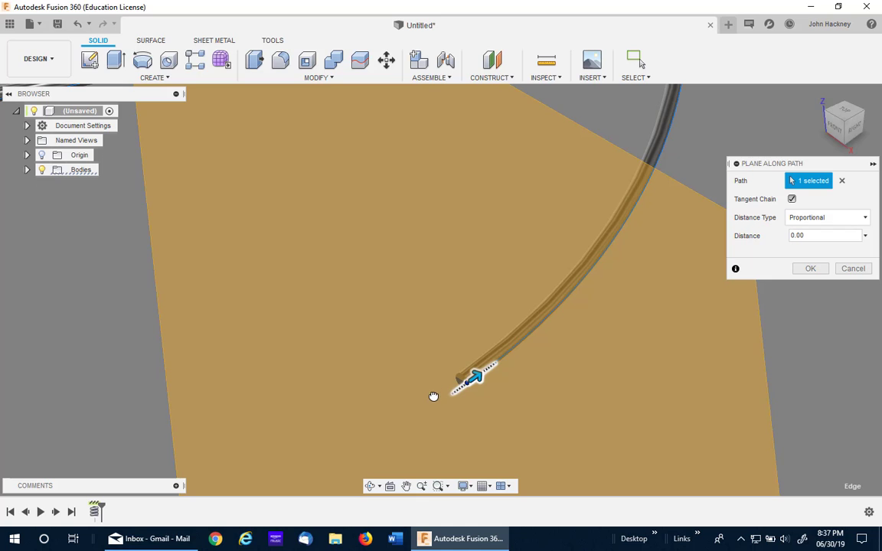
pyautogui.click(802, 271)
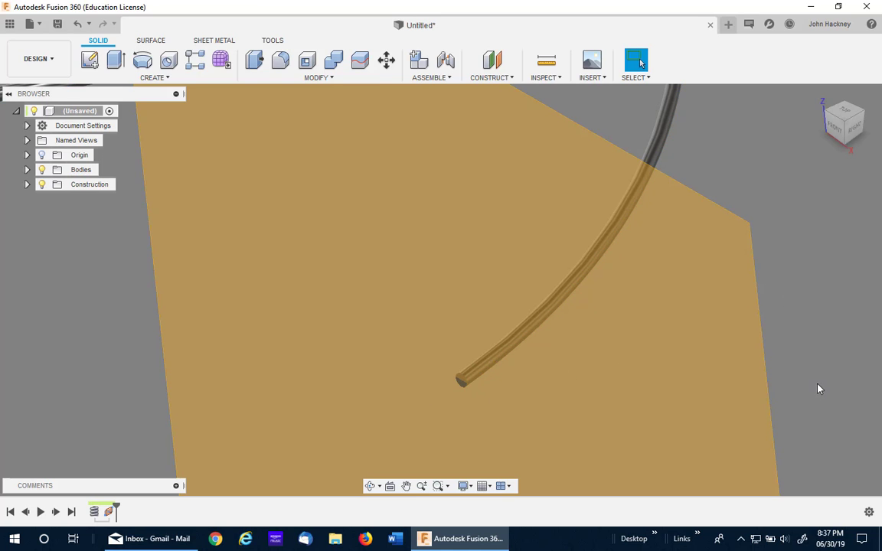
# - Create a sketch on the new construction plane at the coil's lower end
pyautogui.keyDown('shift'); pyautogui.moveTo(818, 389); pyautogui.dragTo(824, 334, button='middle'); pyautogui.keyUp('shift')
pyautogui.rightClick(718, 340)
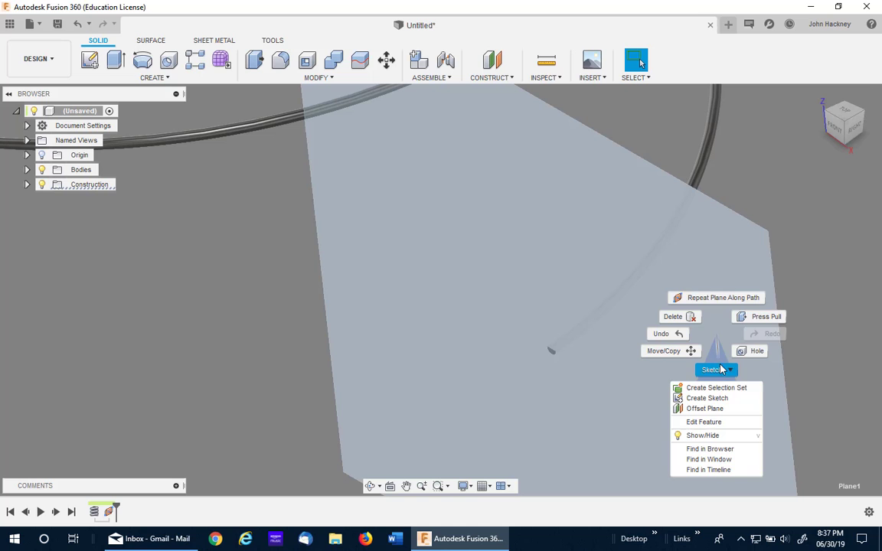
pyautogui.click(720, 398)
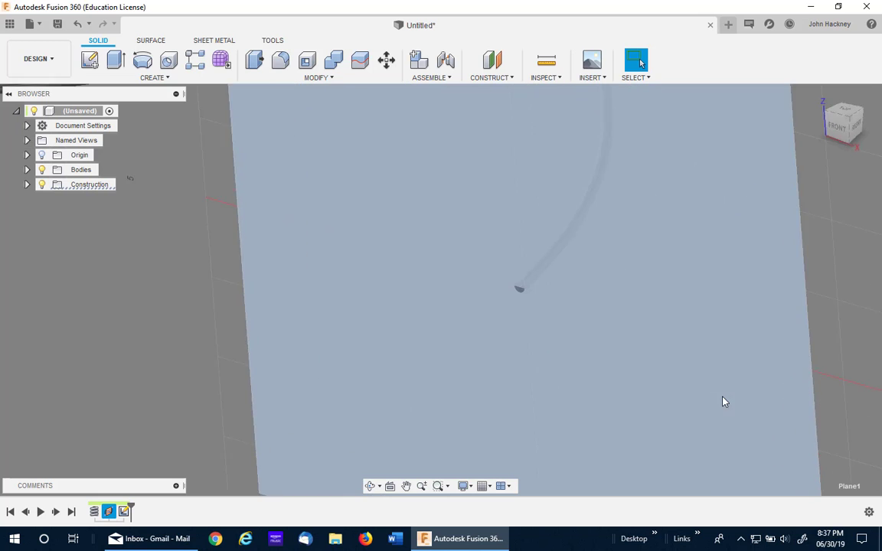
# - Draw a center rectangle 1 in wide and 0.5 in high, centred on the sketch origin at the coil's end
pyautogui.scroll(3, 490, 290)
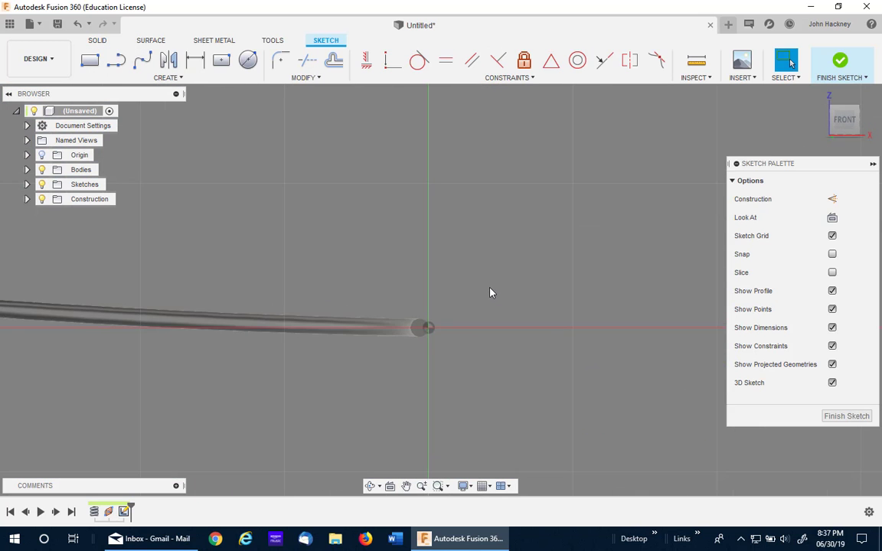
pyautogui.moveTo(490, 291)
pyautogui.mouseDown(button='middle')
pyautogui.moveTo(458, 309)
pyautogui.moveTo(605, 238)
pyautogui.mouseUp(button='middle')
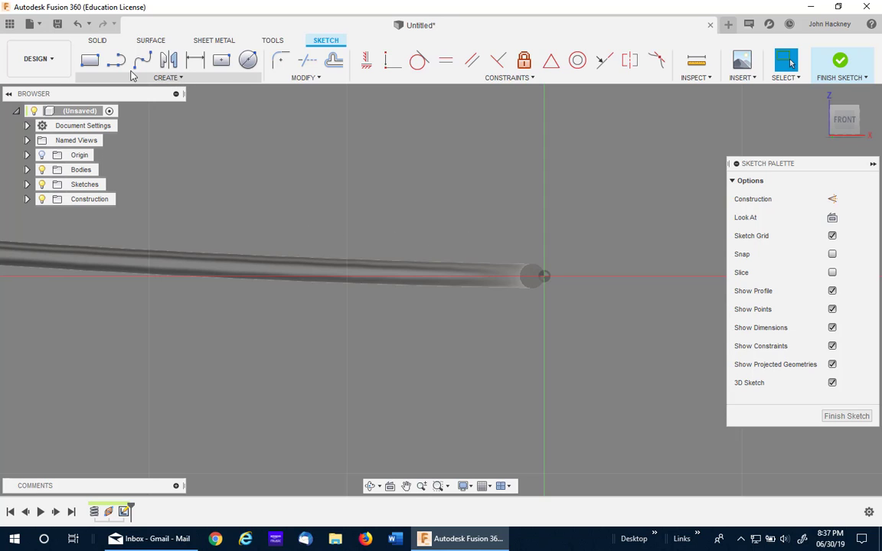
pyautogui.click(221, 61)
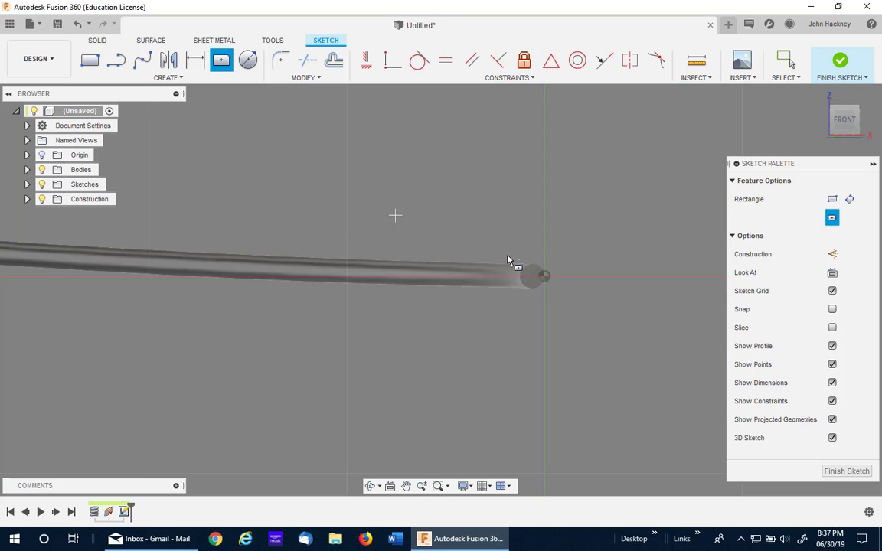
pyautogui.click(544, 276)
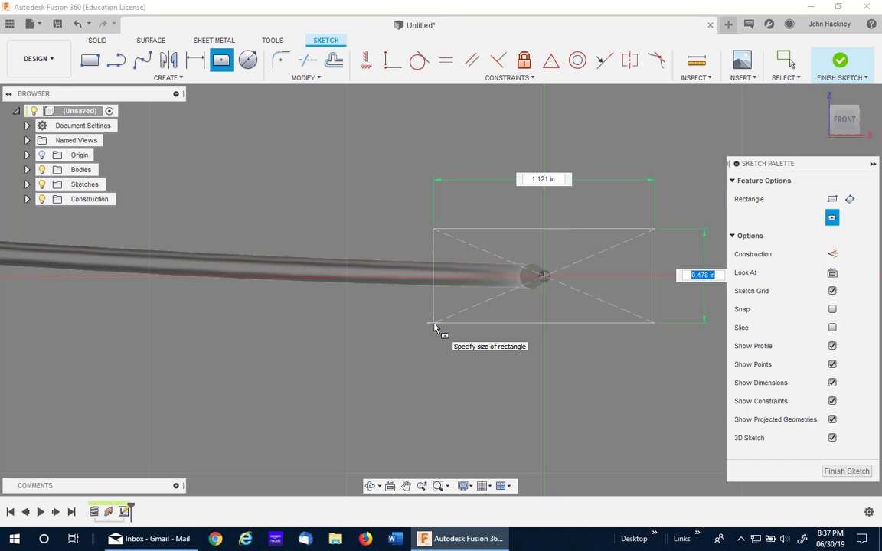
pyautogui.press('BackSpace')
pyautogui.write('.5')
pyautogui.press('Tab')
pyautogui.write('1')
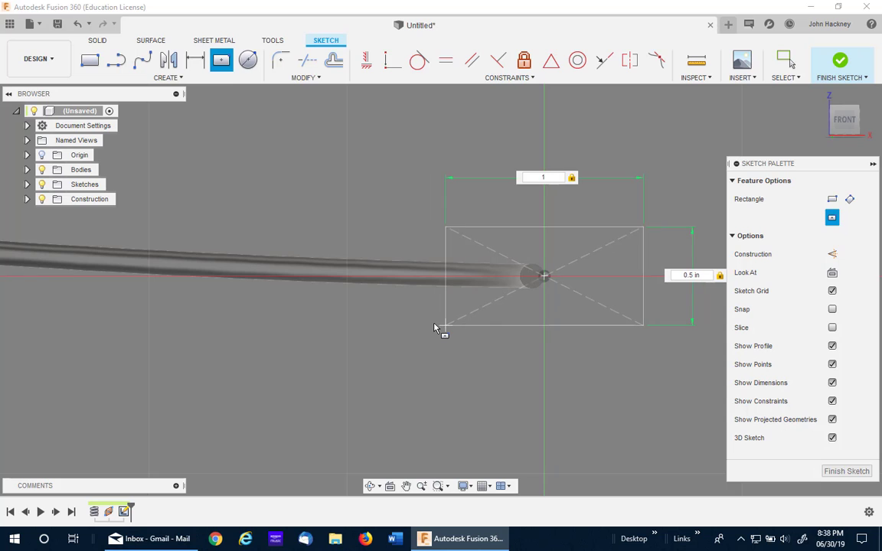
pyautogui.press('Return')
pyautogui.press('Return')
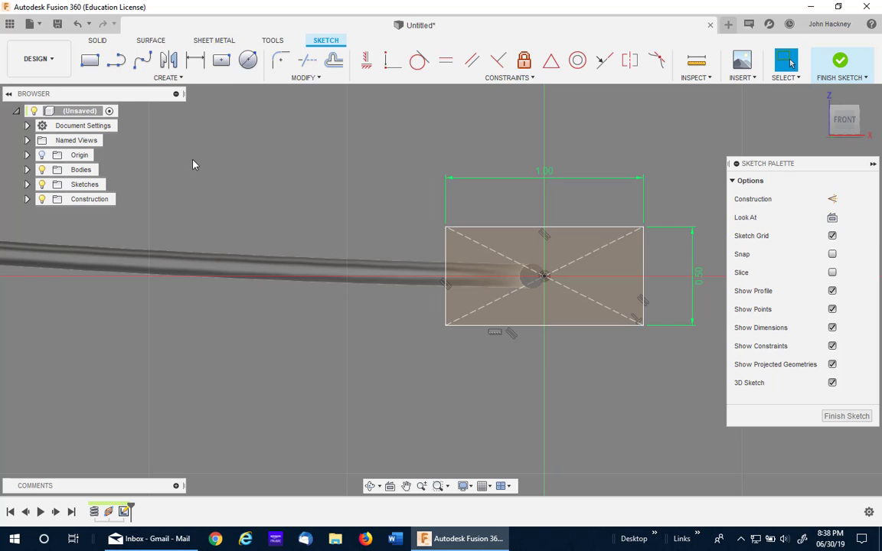
# - Draw a 0.25 in radius semicircular center point arc down from the midpoint of the rectangle's top edge and finish the sketch
pyautogui.click(166, 78)
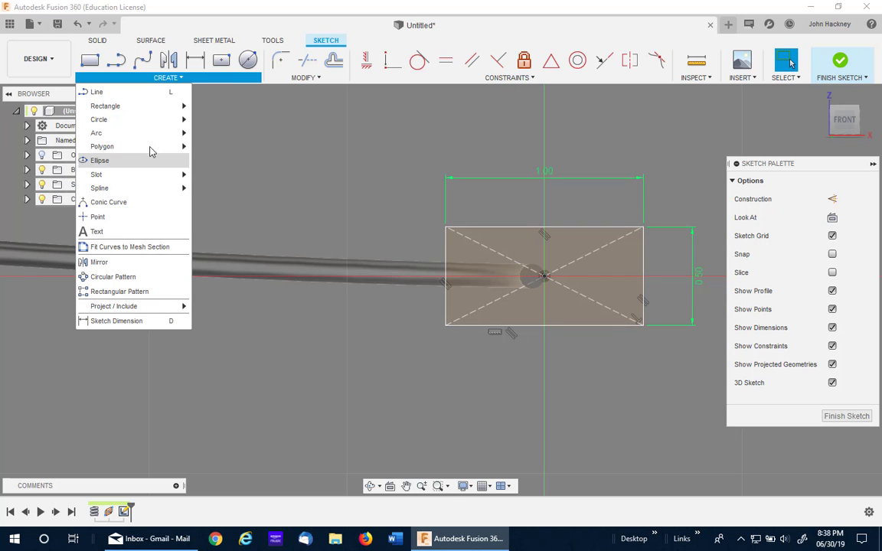
pyautogui.moveTo(142, 131)
pyautogui.click(212, 151)
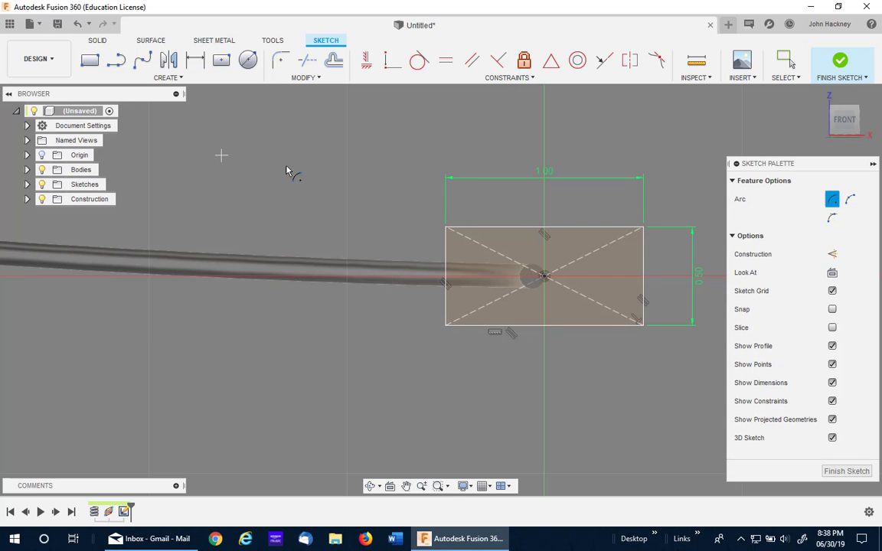
pyautogui.click(534, 231)
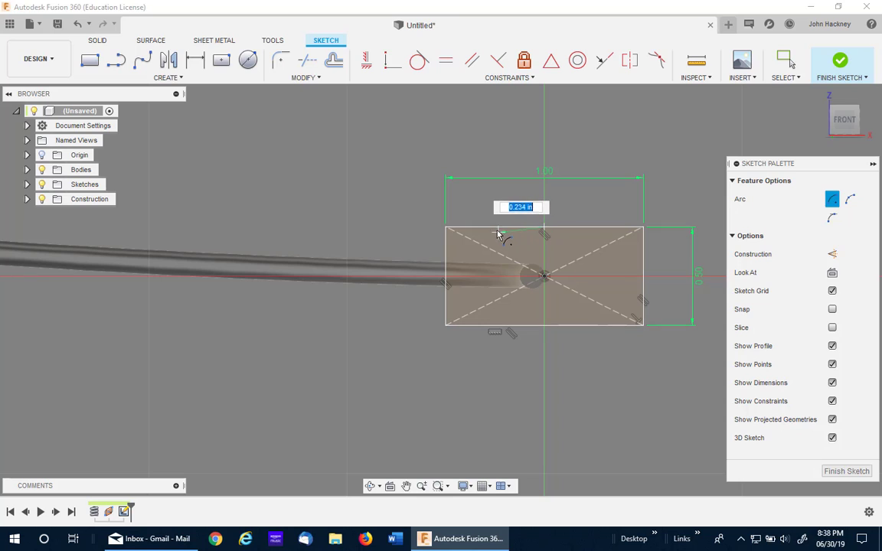
pyautogui.press('BackSpace')
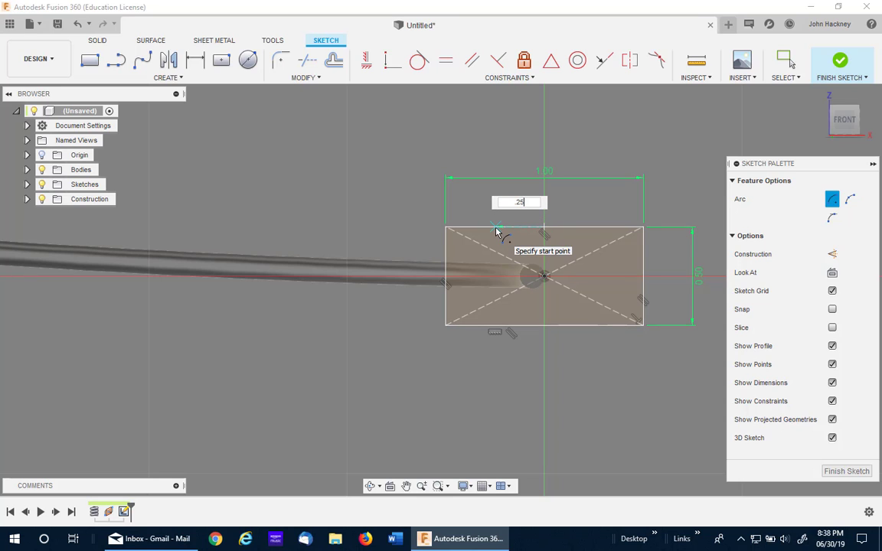
pyautogui.press('Tab')
pyautogui.click(496, 230)
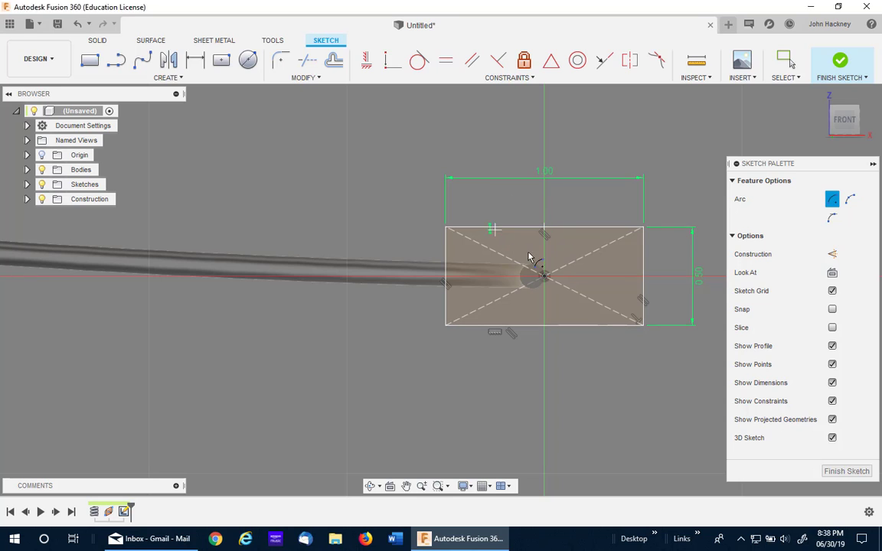
pyautogui.click(593, 229)
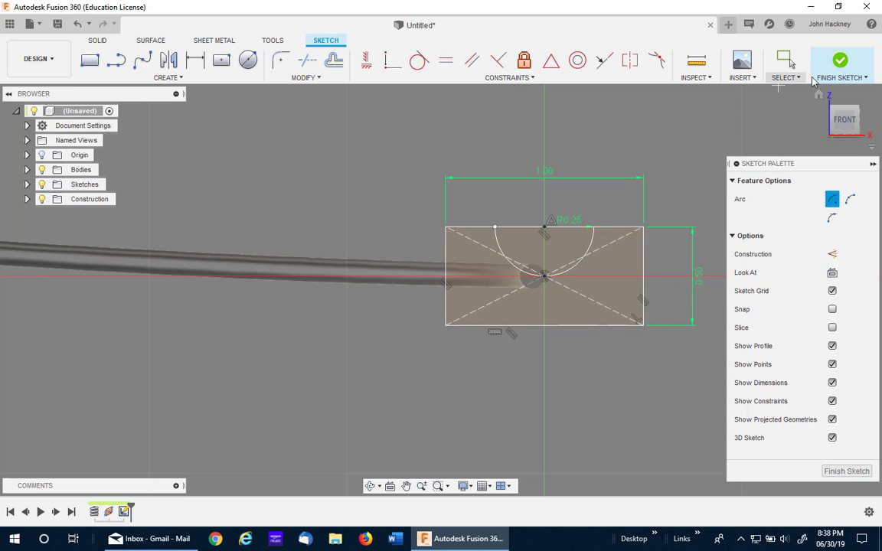
pyautogui.click(841, 63)
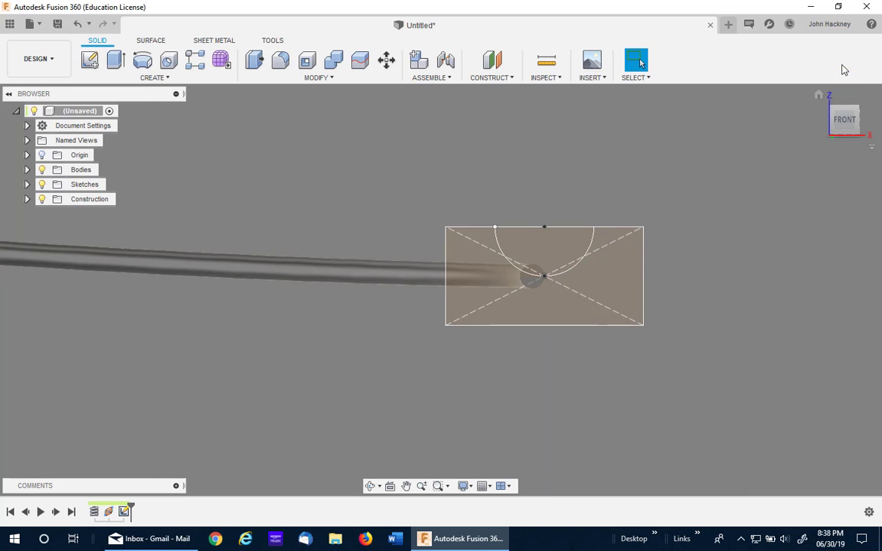
# - Begin a Path + Guide Surface sweep using the rectangle region outside the semicircular groove as its profile
pyautogui.click(819, 95)
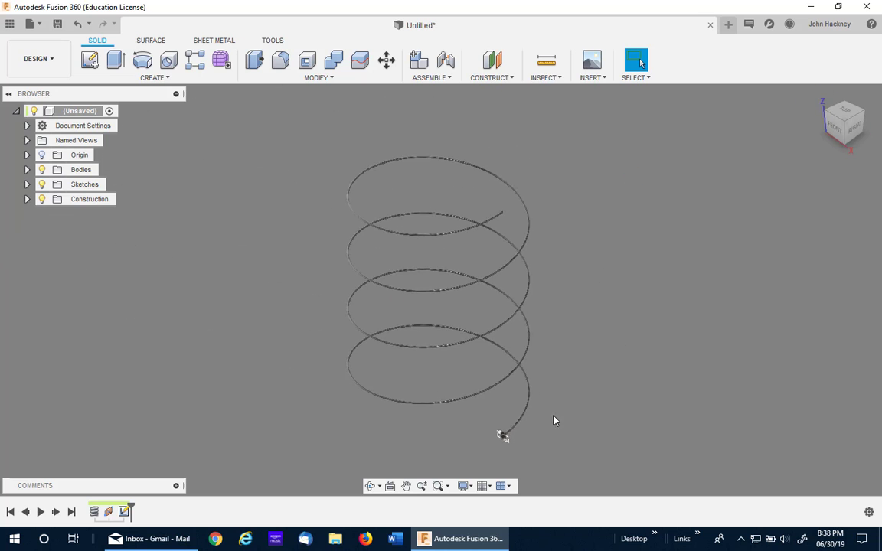
pyautogui.scroll(5, 510, 280)
pyautogui.scroll(3, 519, 293)
pyautogui.click(153, 77)
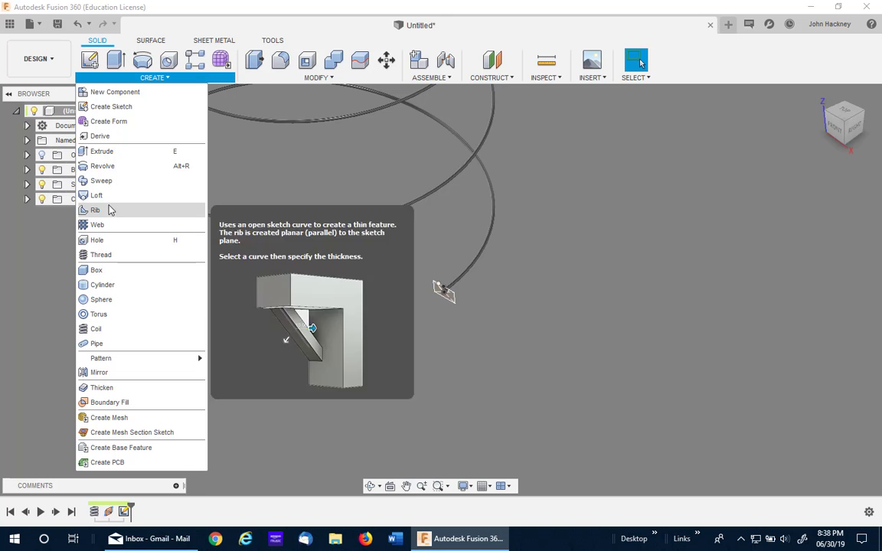
pyautogui.click(104, 186)
pyautogui.scroll(3, 520, 317)
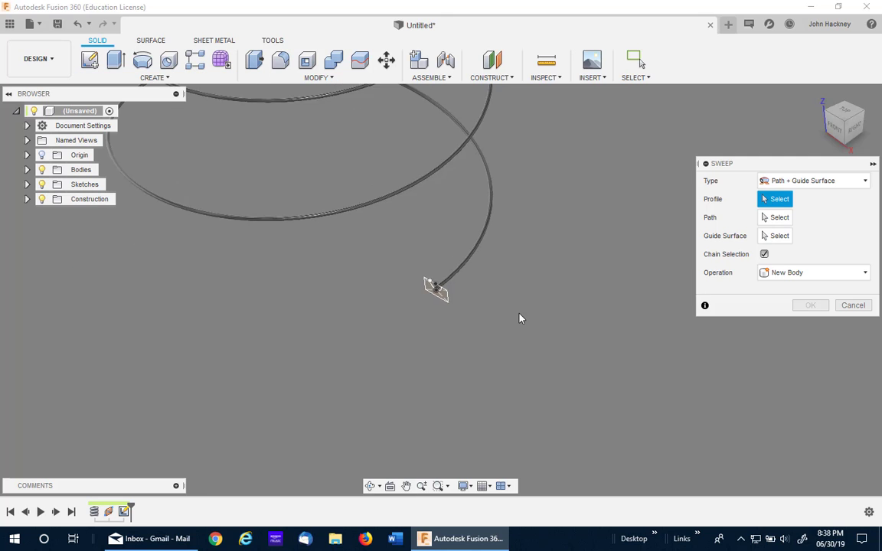
pyautogui.moveTo(480, 273); pyautogui.dragTo(531, 335, button='middle')
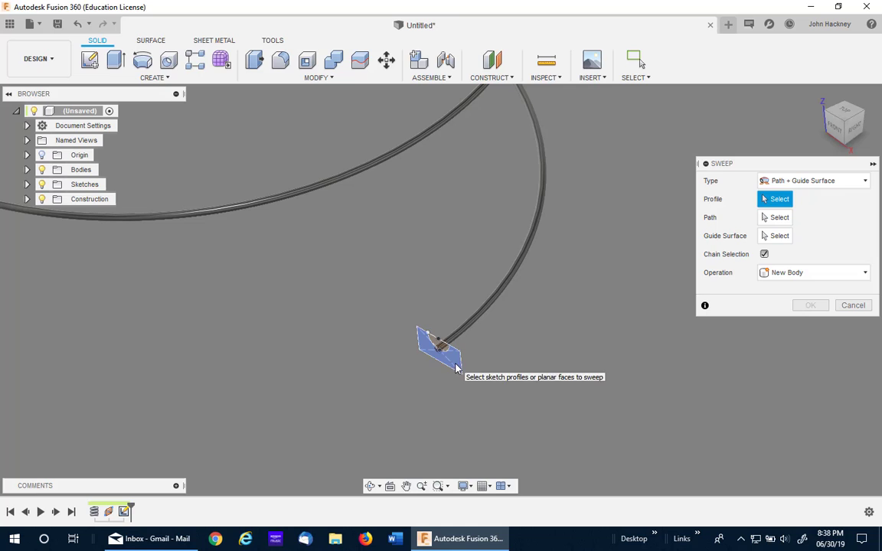
pyautogui.click(457, 365)
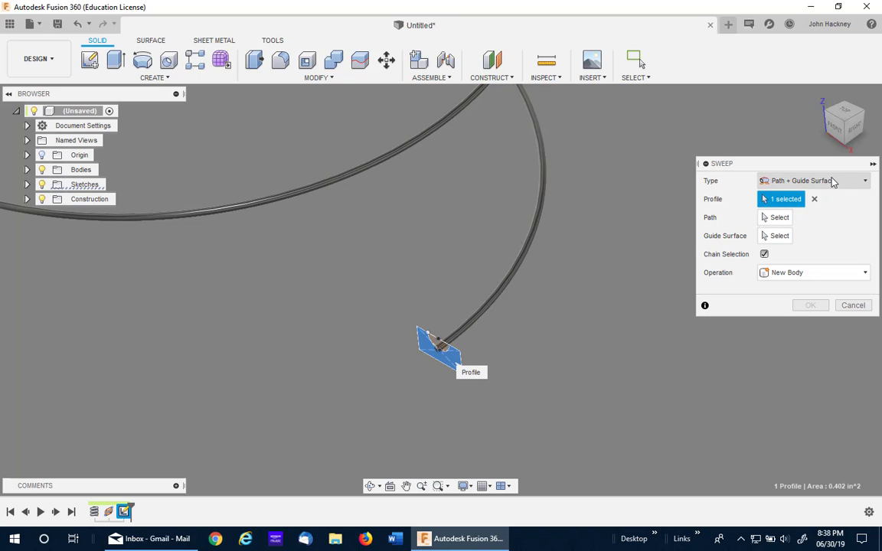
# - Set the coil's edge as the sweep path and the coil's outer face as the guide surface
pyautogui.click(776, 218)
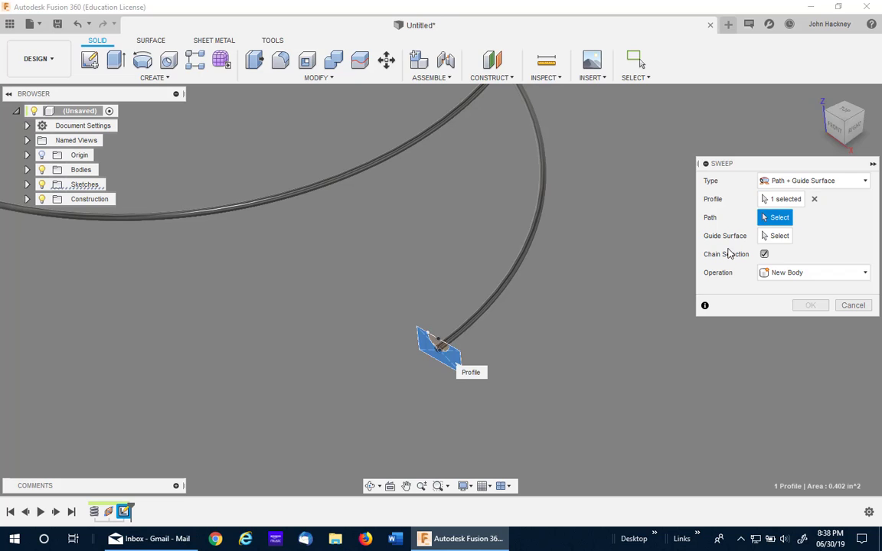
pyautogui.scroll(1, 470, 347)
pyautogui.click(460, 335)
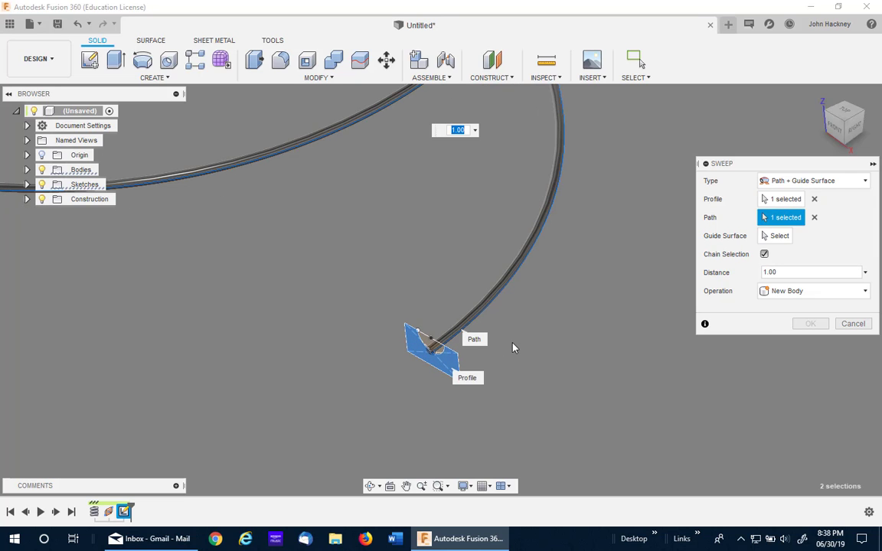
pyautogui.click(777, 236)
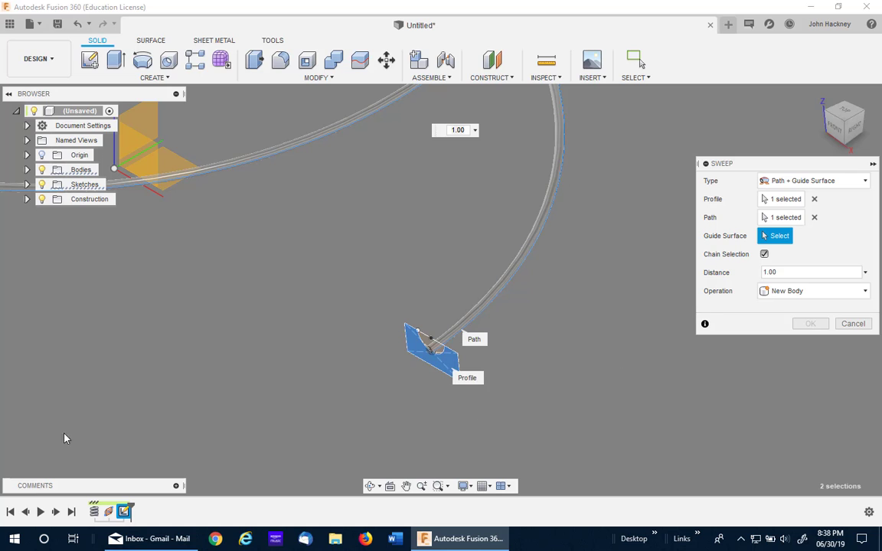
pyautogui.click(480, 285)
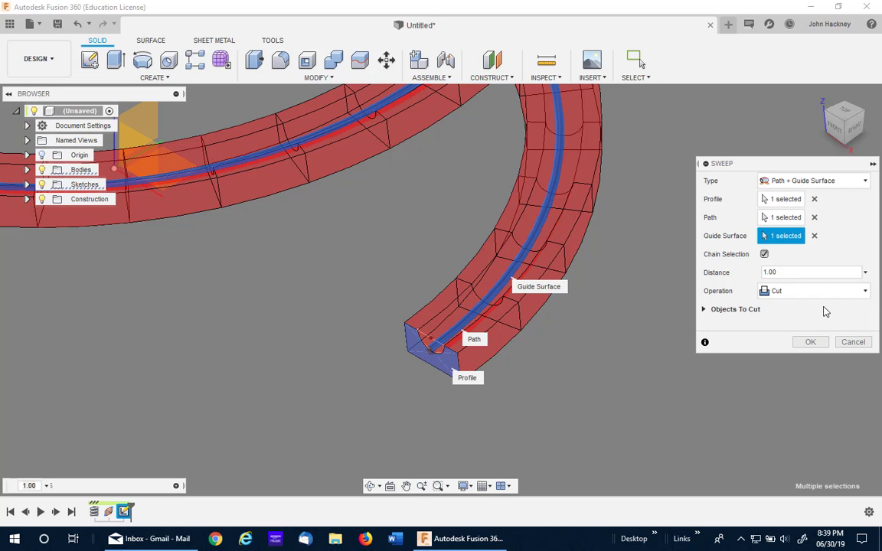
# - Set the sweep operation to New Body and complete the sweep over the full path distance of 1.00
pyautogui.click(850, 291)
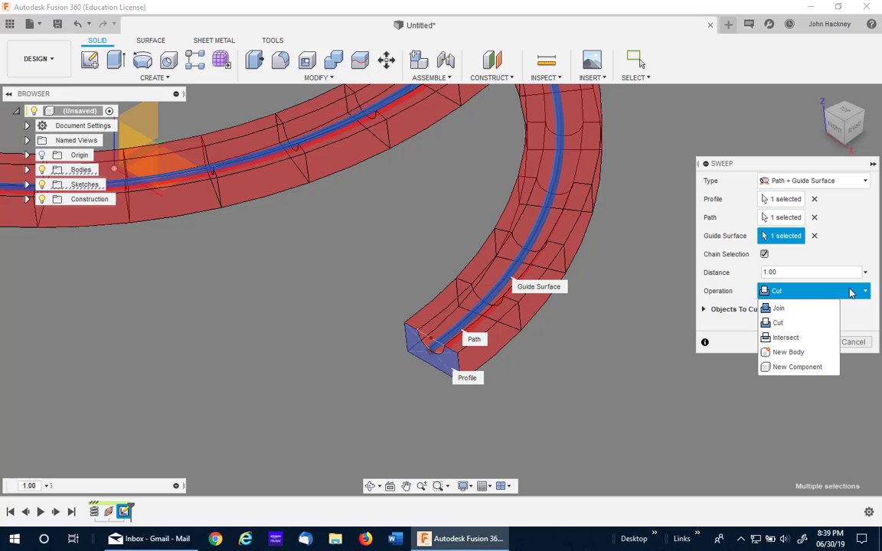
pyautogui.click(796, 354)
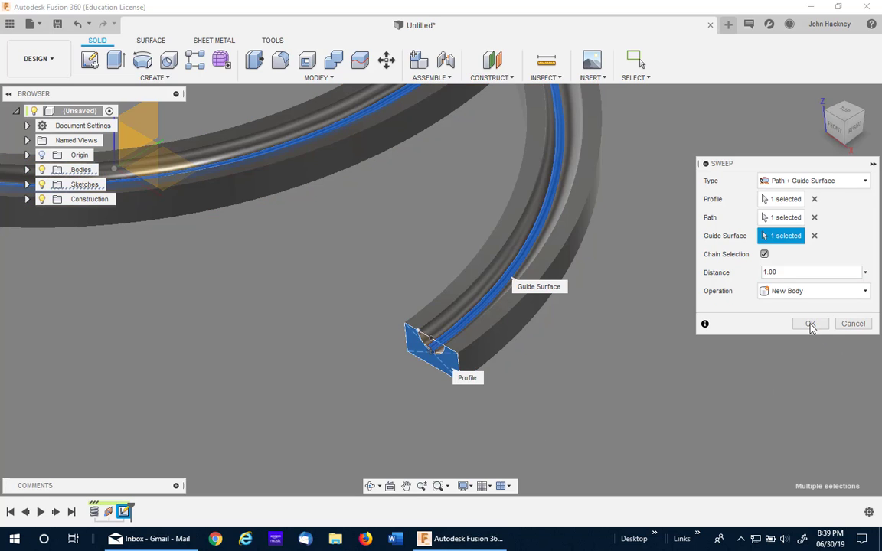
pyautogui.click(811, 325)
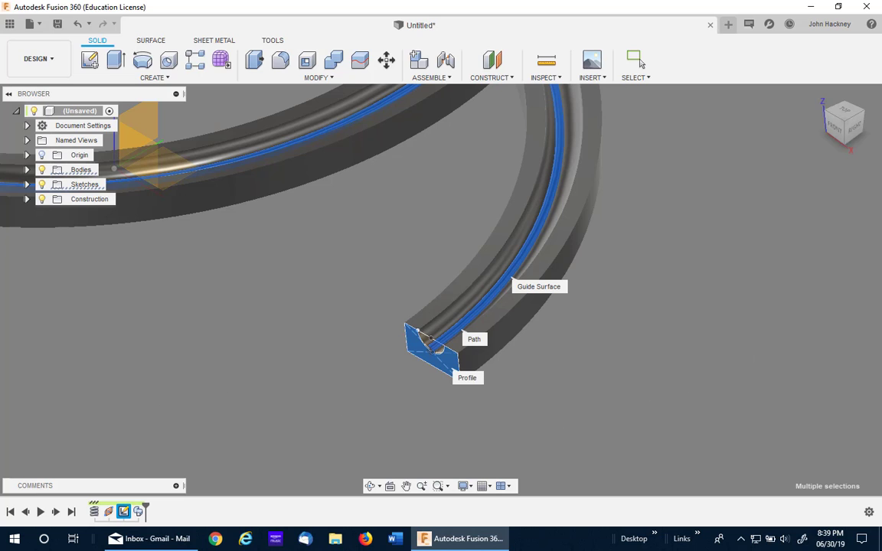
pyautogui.click(640, 63)
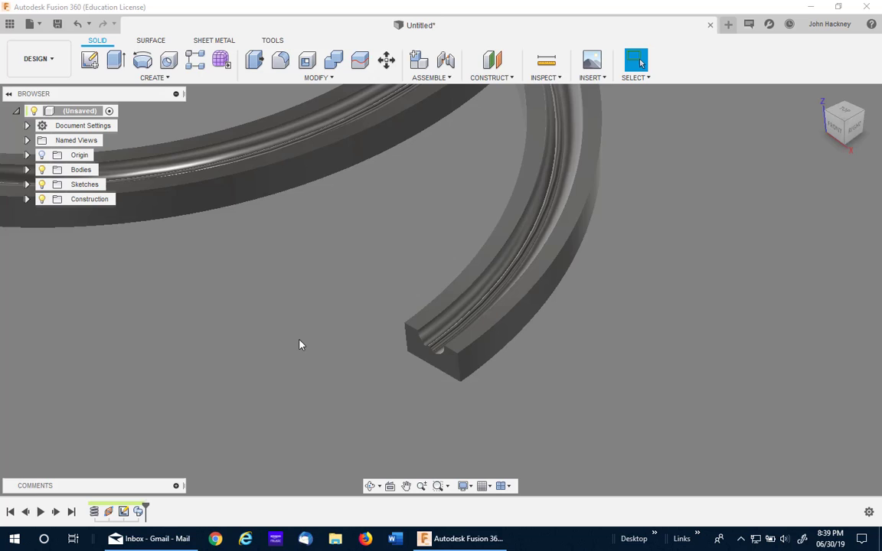
# - Hide the original thin coil body, Body1, leaving only the swept track shown
pyautogui.keyDown('shift'); pyautogui.moveTo(299, 344); pyautogui.dragTo(270, 359, button='middle'); pyautogui.keyUp('shift')
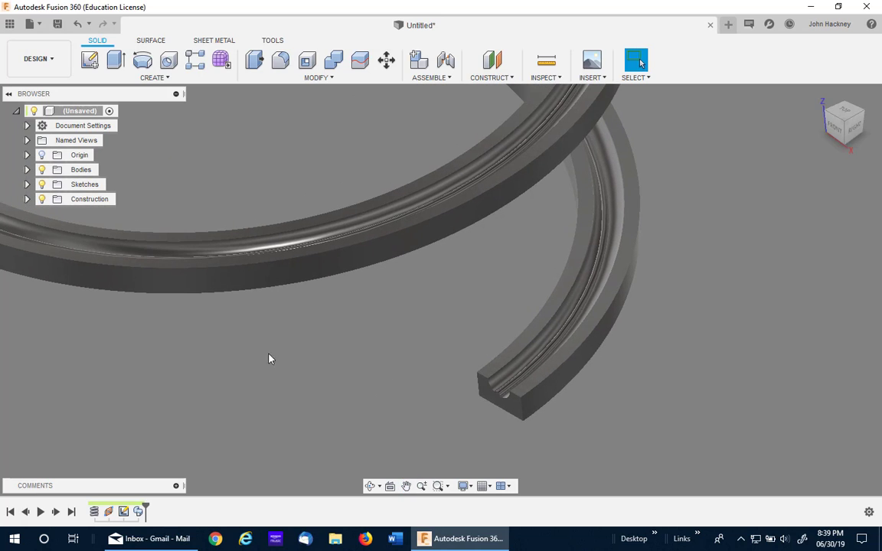
pyautogui.click(26, 169)
pyautogui.click(52, 187)
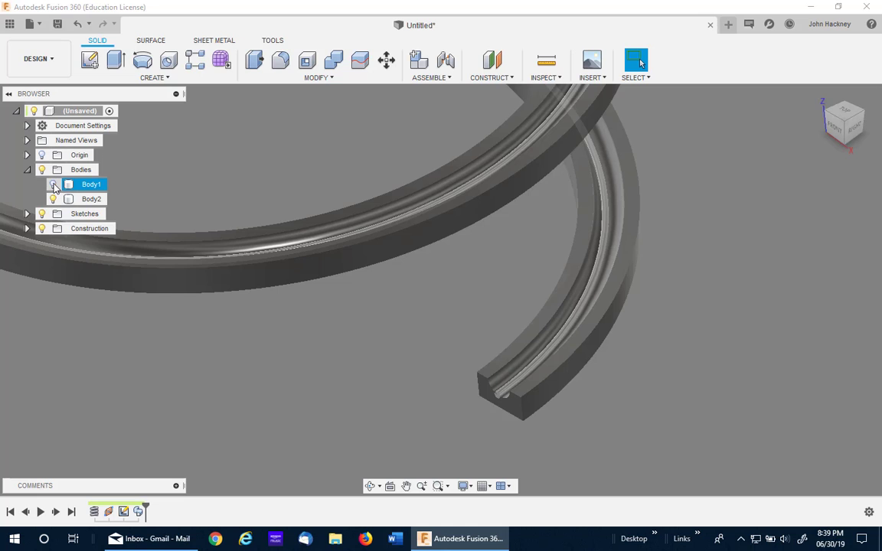
pyautogui.press('Escape')
pyautogui.scroll(-2, 289, 371)
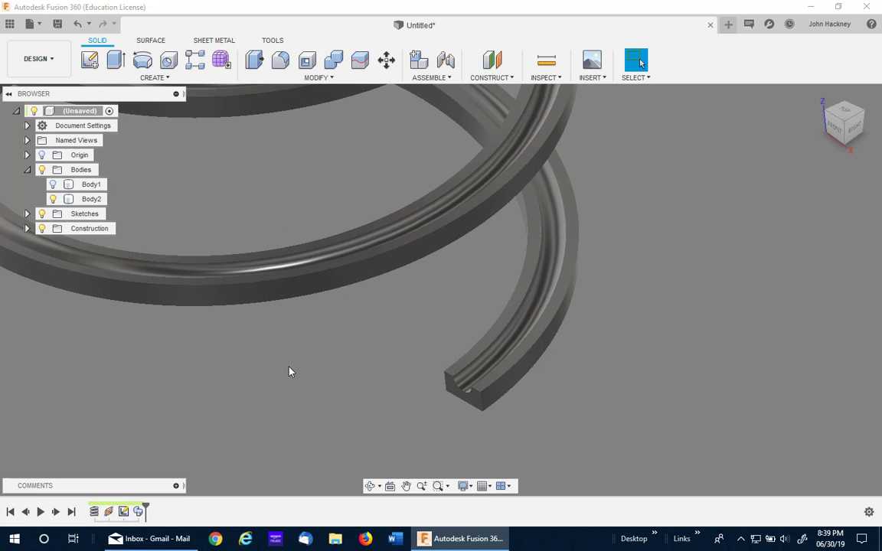
pyautogui.scroll(-4, 289, 372)
pyautogui.moveTo(289, 372); pyautogui.dragTo(431, 420, button='middle')
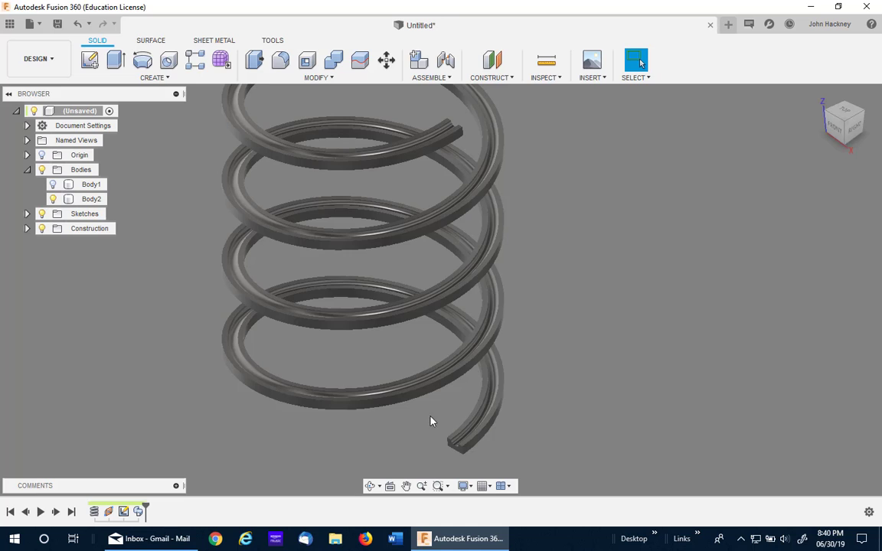
pyautogui.scroll(-1, 432, 420)
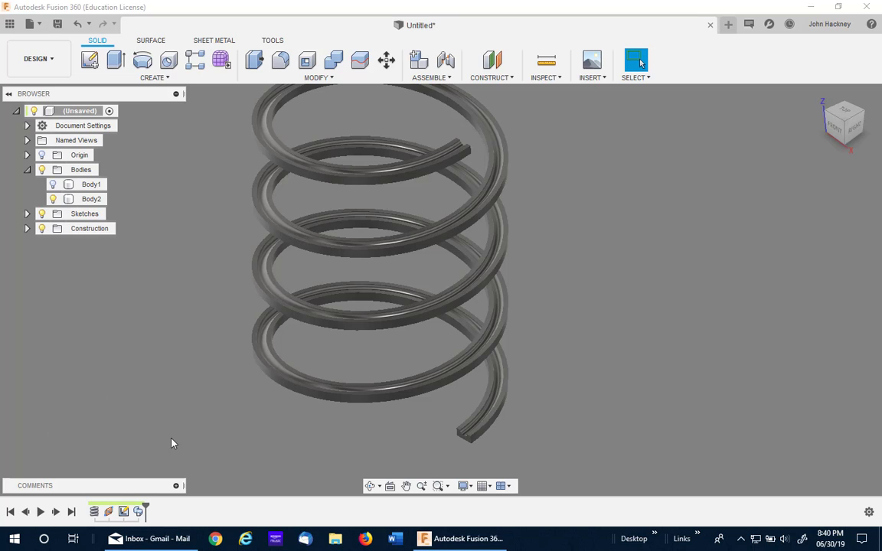
# - Edit the original coil feature to a diameter of 18 in and 6 revolutions, and apply the change
pyautogui.click(93, 513)
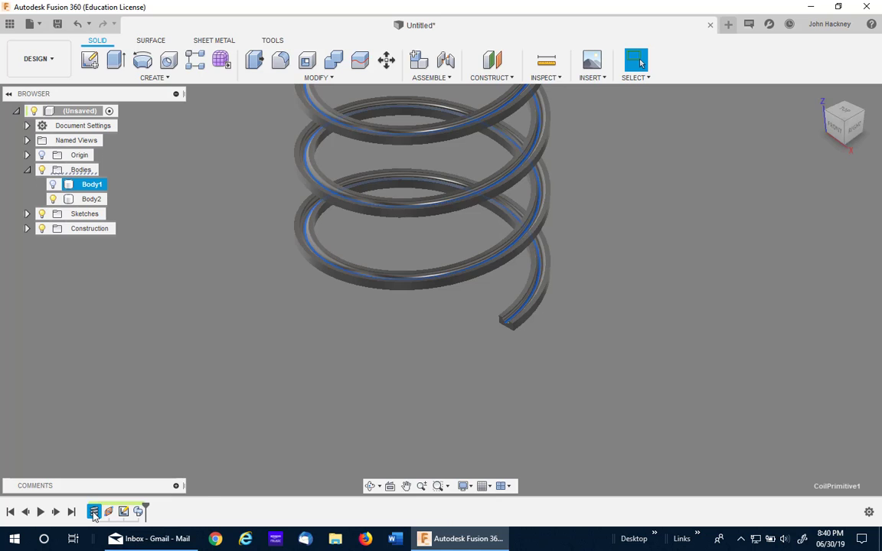
pyautogui.rightClick(94, 513)
pyautogui.click(122, 366)
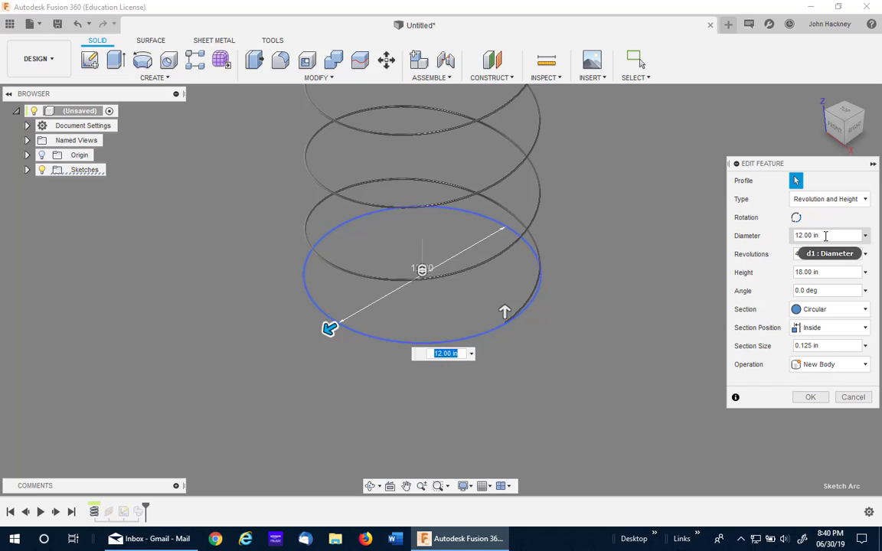
pyautogui.click(826, 236)
pyautogui.write('18')
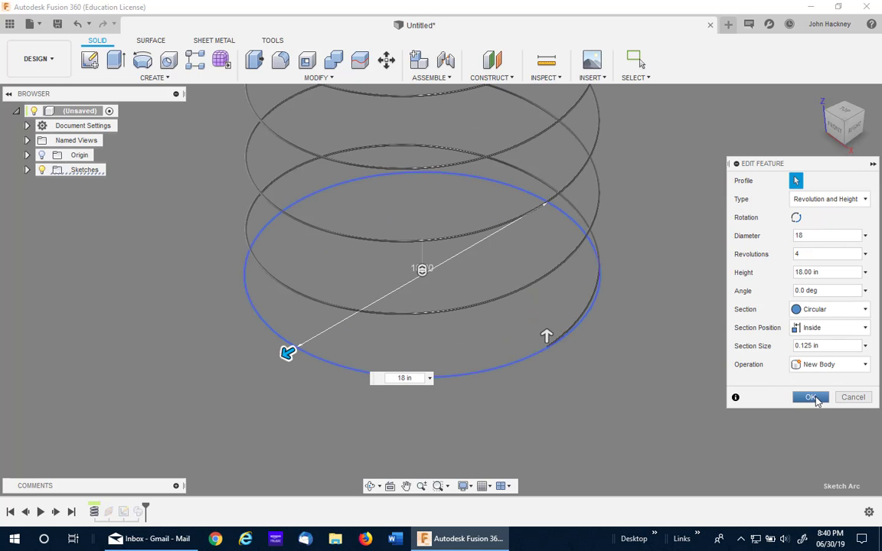
pyautogui.click(814, 254)
pyautogui.write('6')
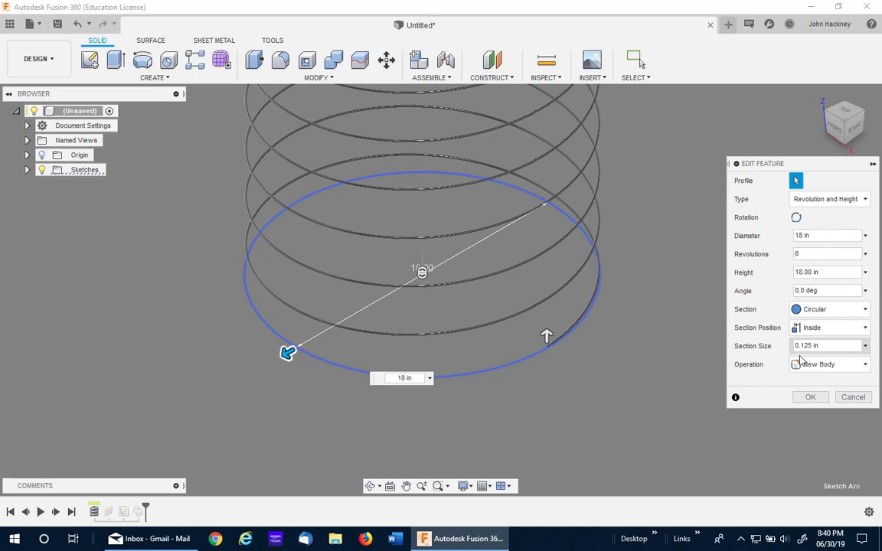
pyautogui.click(810, 396)
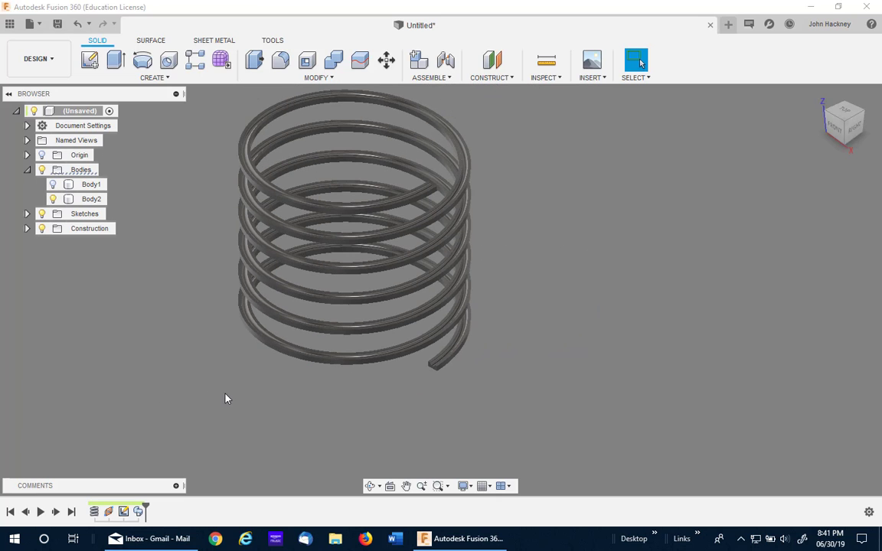
pyautogui.moveTo(512, 331); pyautogui.dragTo(569, 293, button='middle')
pyautogui.scroll(2, 571, 321)
pyautogui.press('Escape')
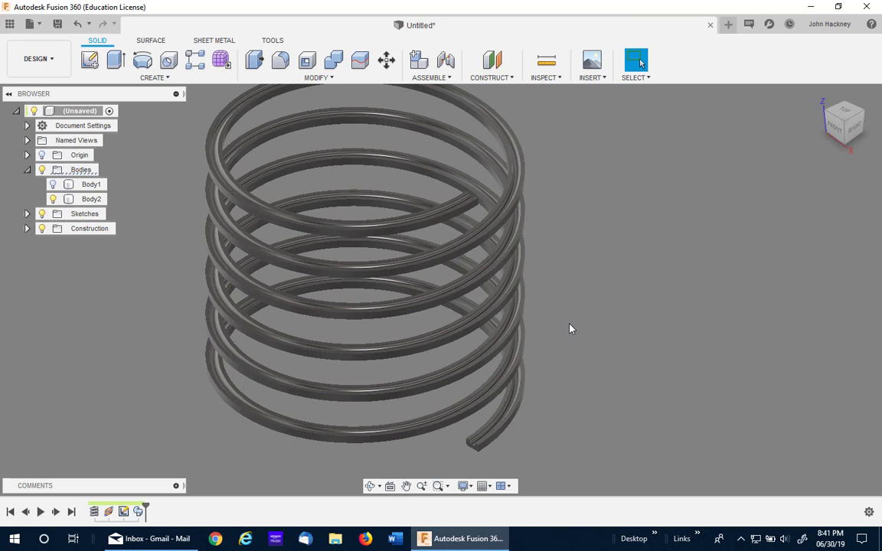